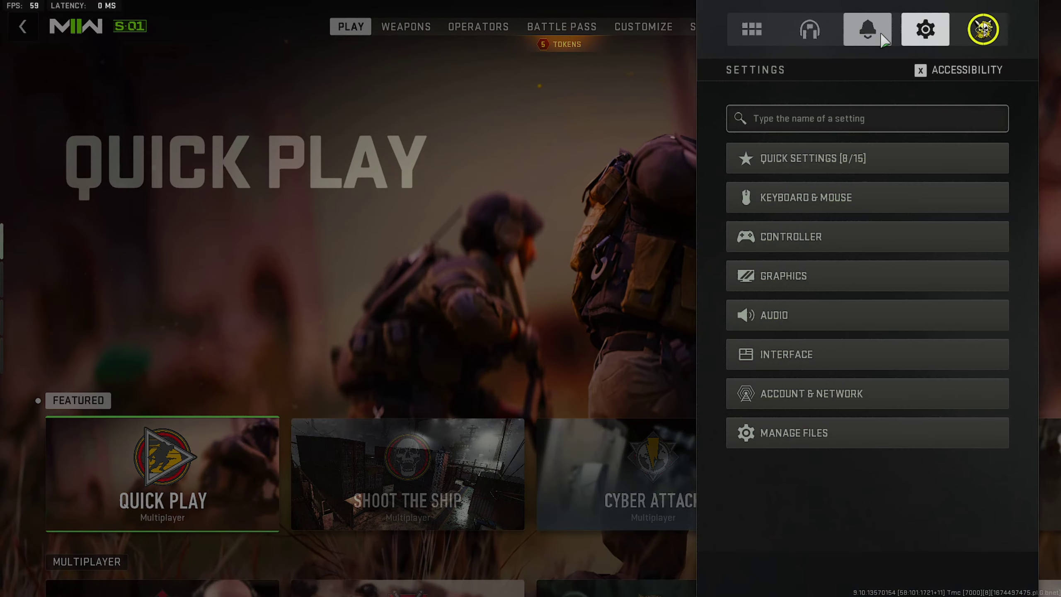
Review the MW2 Display graphics: Fullscreen Exclusive mode, 1920x1080 resolution, 165.003 refresh rate, V-Sync off
left_click(780, 281)
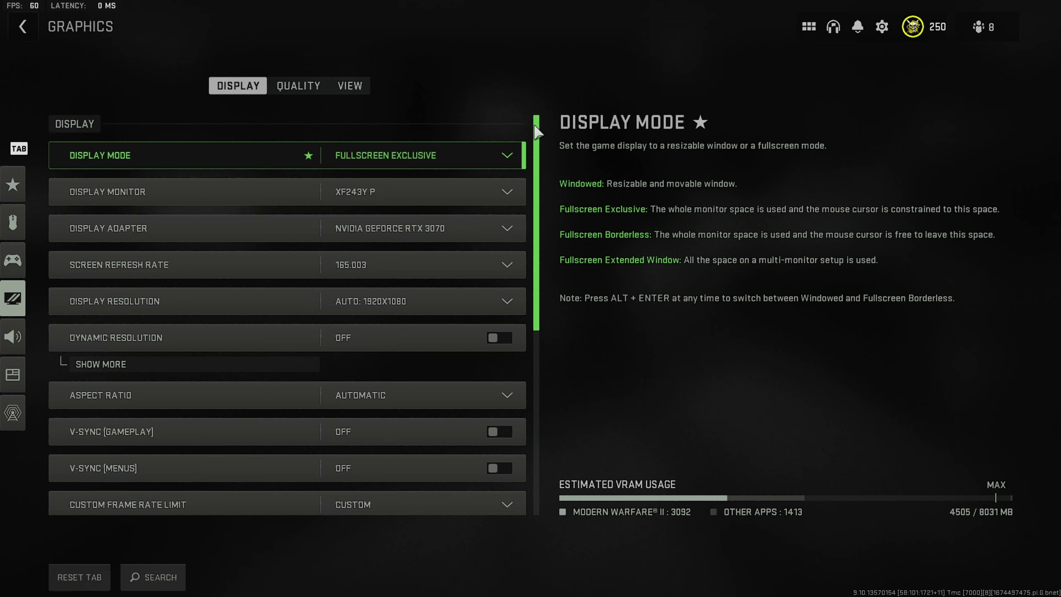
left_click_drag(539, 131, 542, 130)
left_click_drag(540, 130, 539, 142)
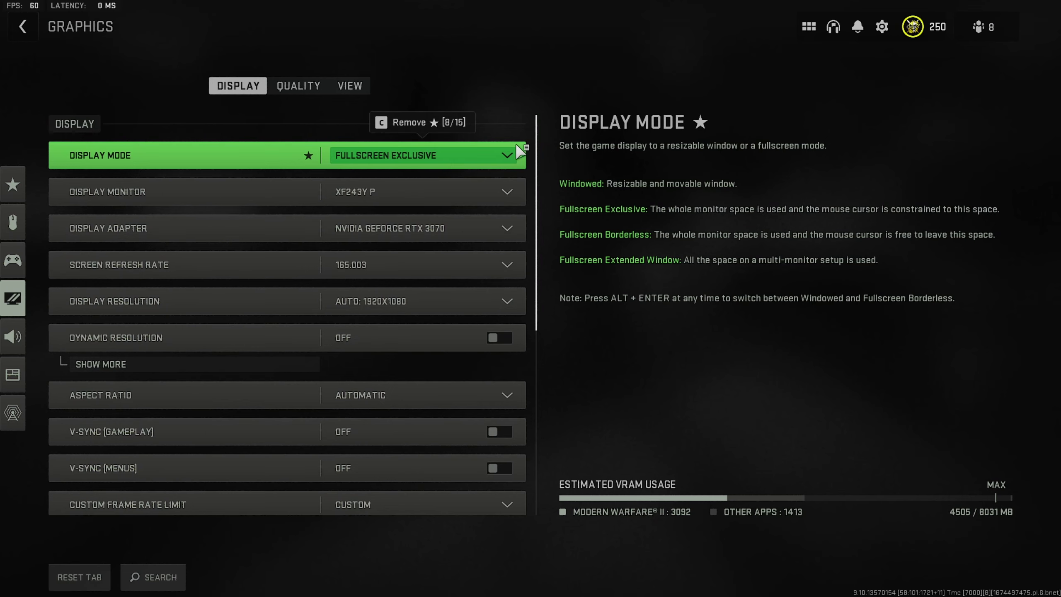
mouse_move(540, 142)
left_mouse_down()
mouse_move(540, 371)
mouse_move(541, 133)
left_mouse_up()
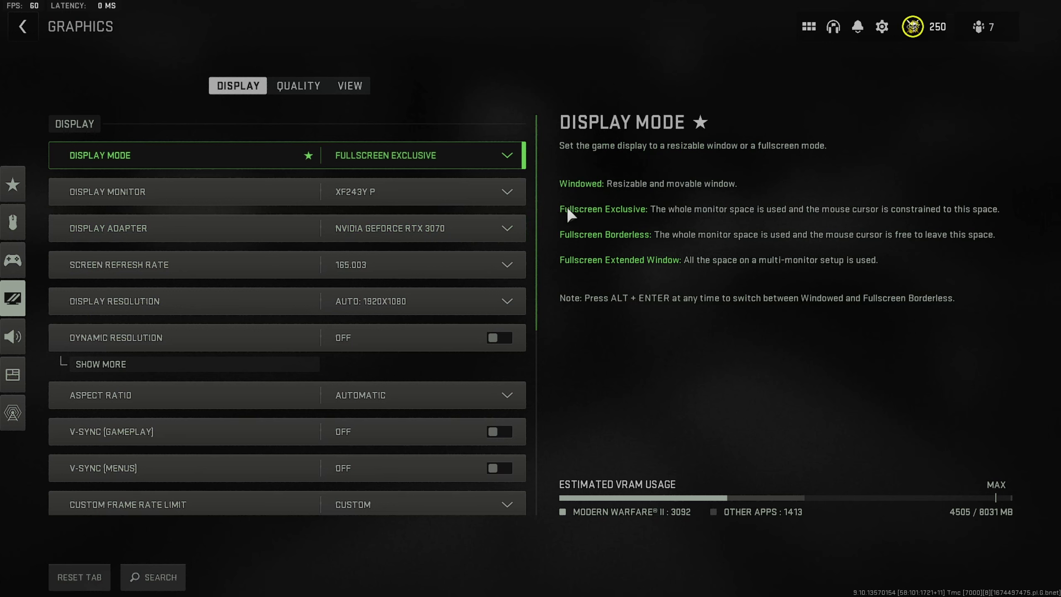
Keep FidelityFX CAS sharpening on the Custom Quality preset and review the remaining quality options
left_click(298, 86)
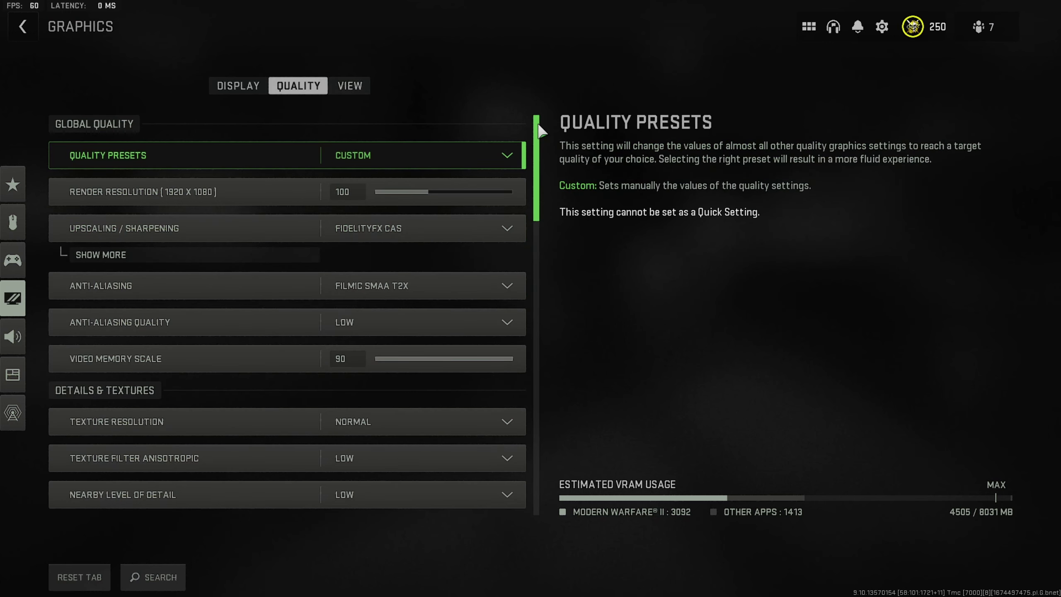
scroll(541, 131, "down", 1)
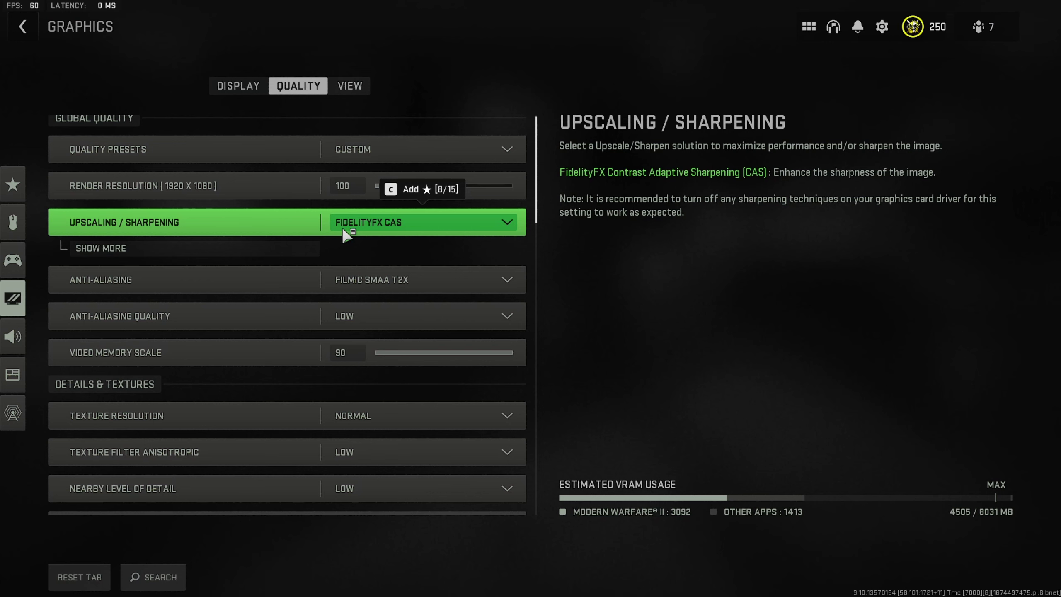
left_click(298, 248)
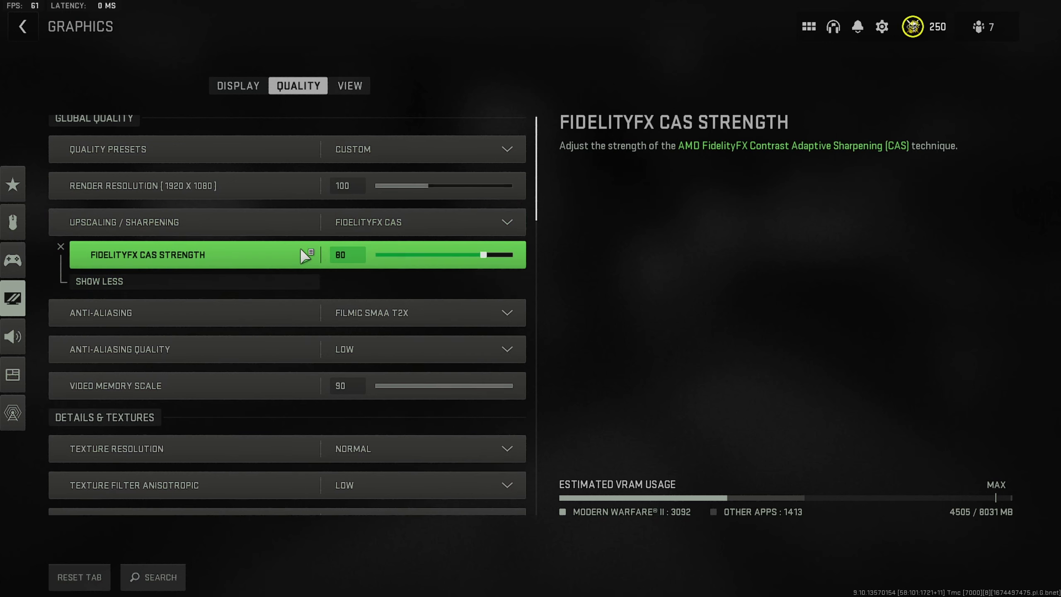
left_click(525, 222)
left_click(518, 225)
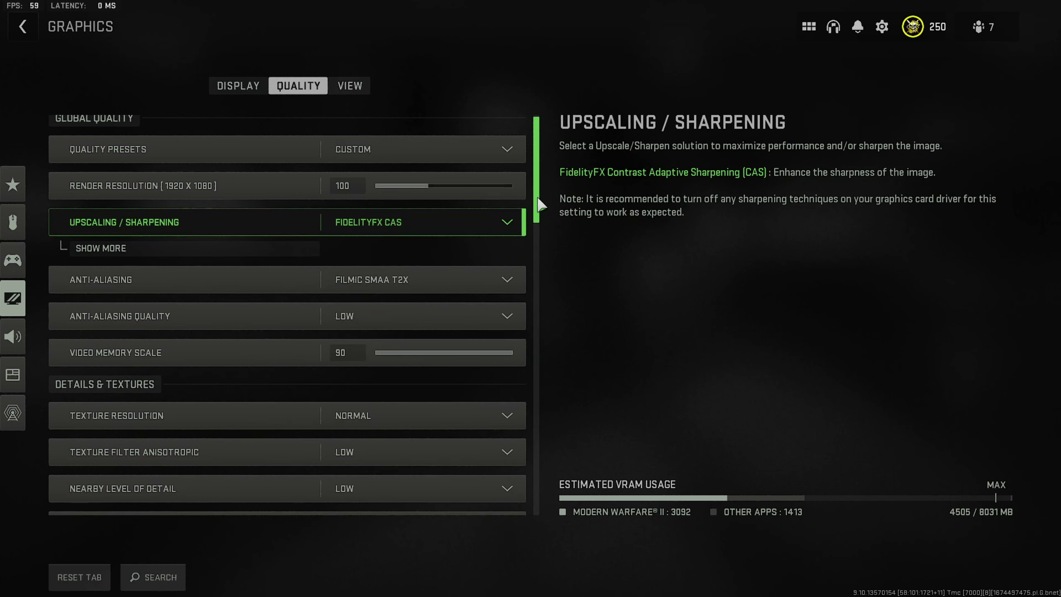
left_click_drag(539, 197, 541, 430)
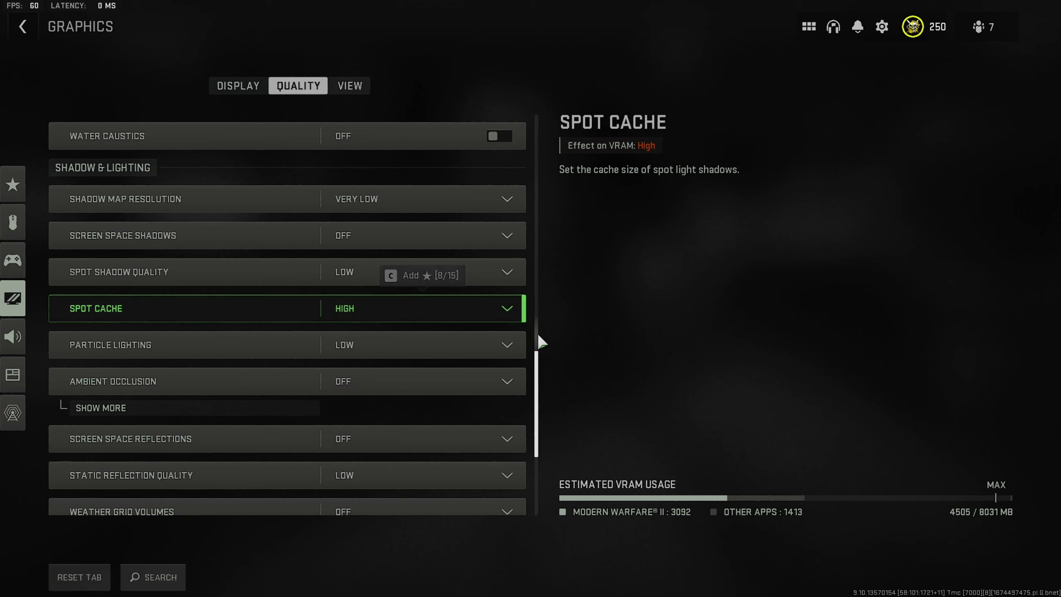
left_click_drag(539, 357, 538, 414)
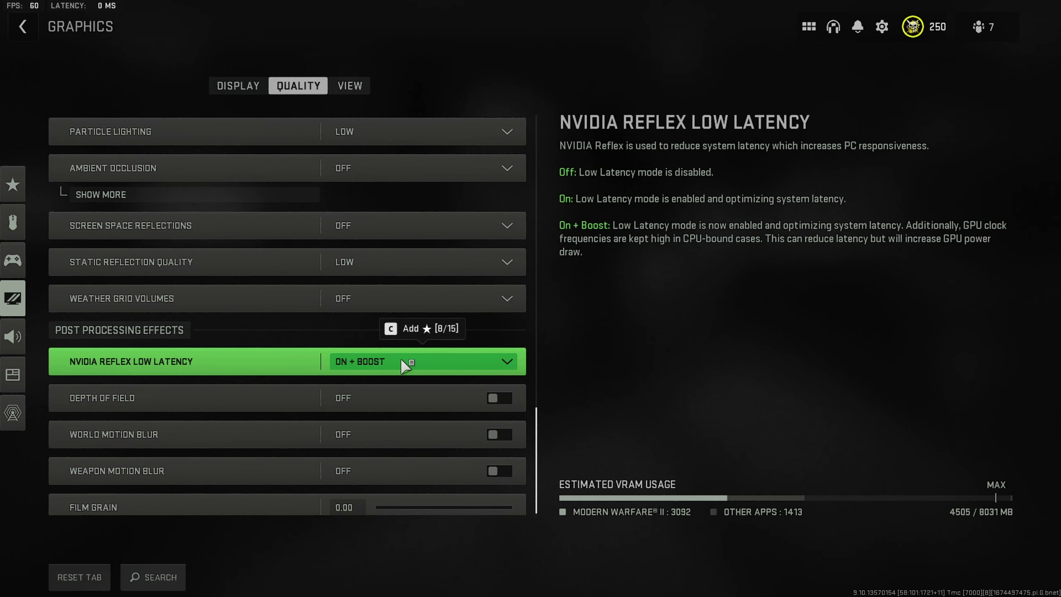
left_click_drag(539, 426, 533, 126)
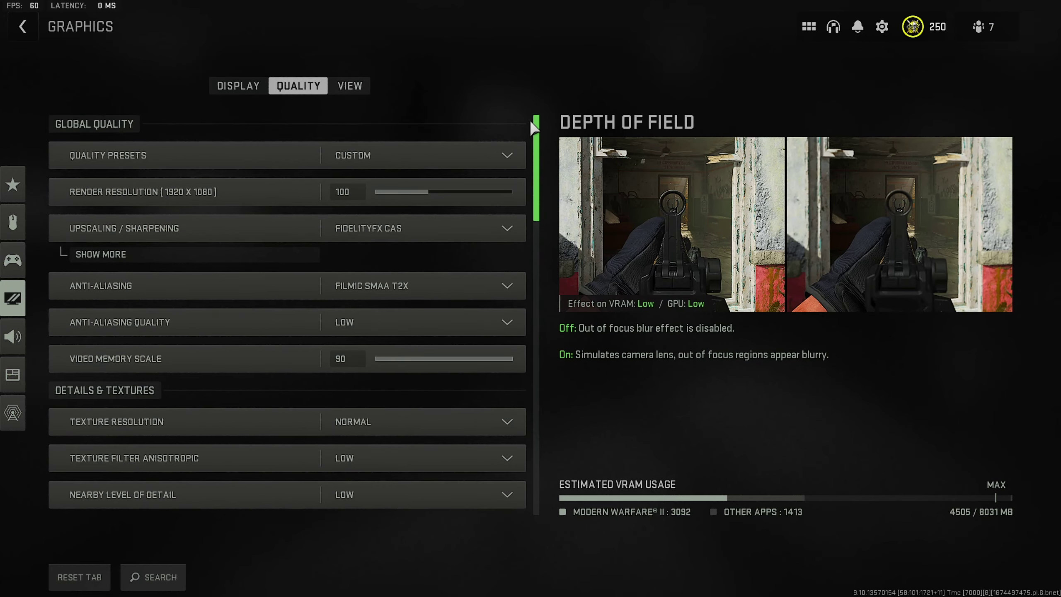
Check the field-of-view settings in the View tab, then return to Display
left_click(362, 86)
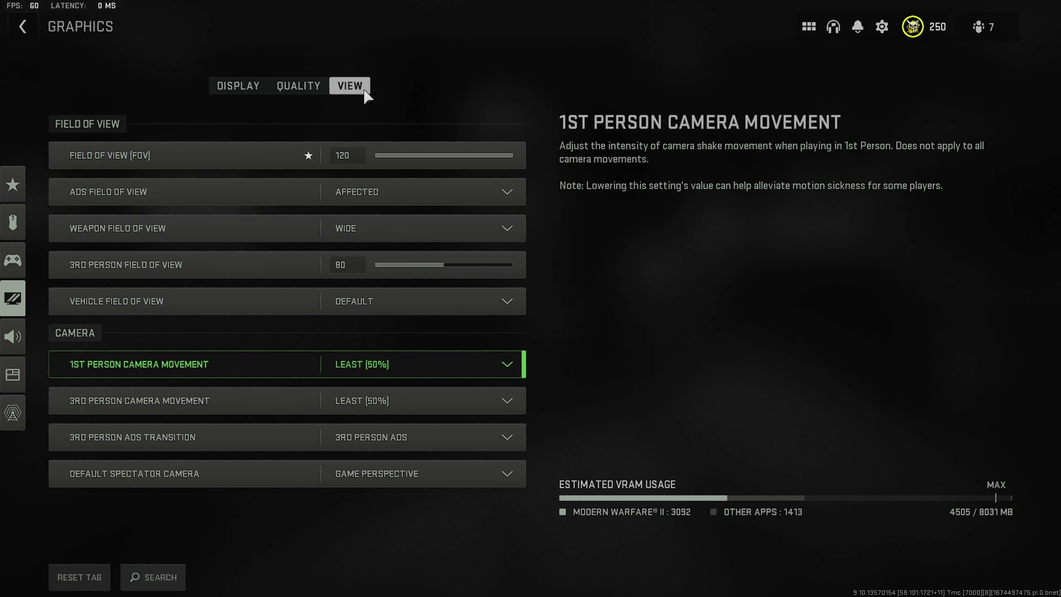
left_click(314, 84)
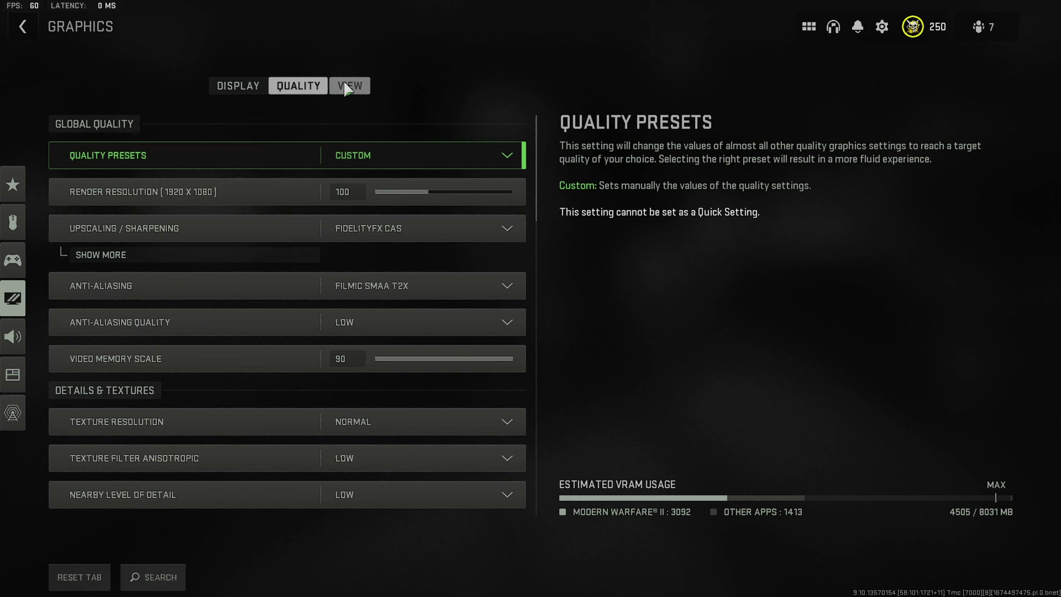
left_click(347, 85)
left_click(299, 81)
left_click(226, 82)
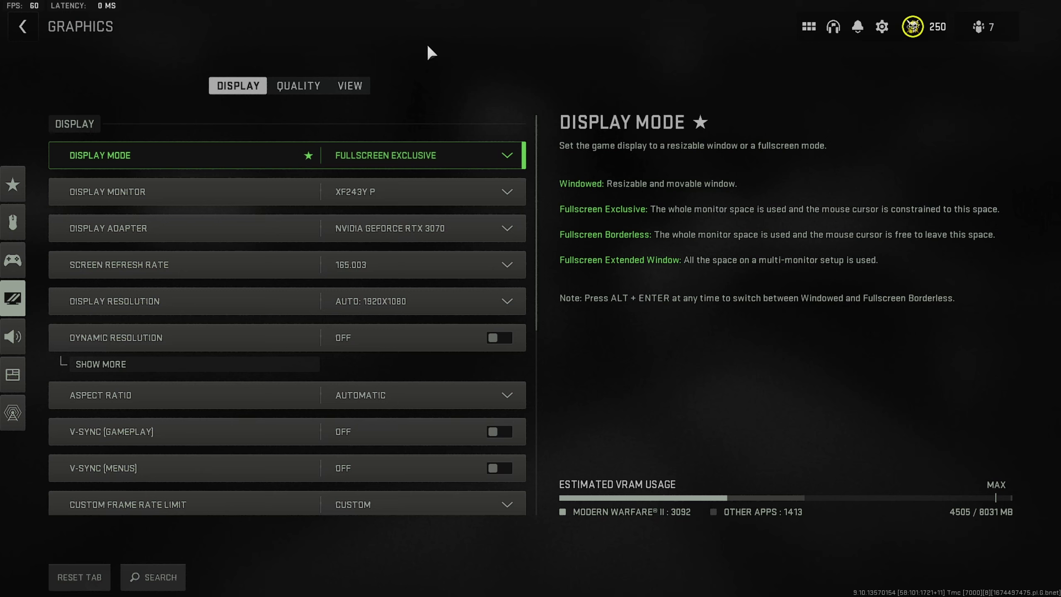
Switch to the desktop and launch the NVIDIA Control Panel
key("super+d")
right_click(497, 238)
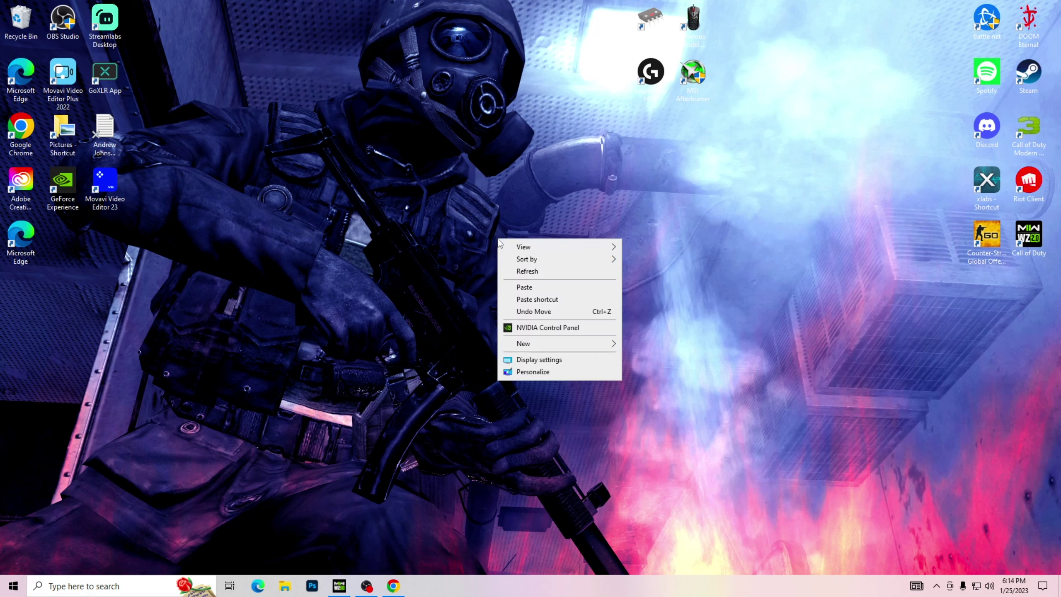
left_click(535, 329)
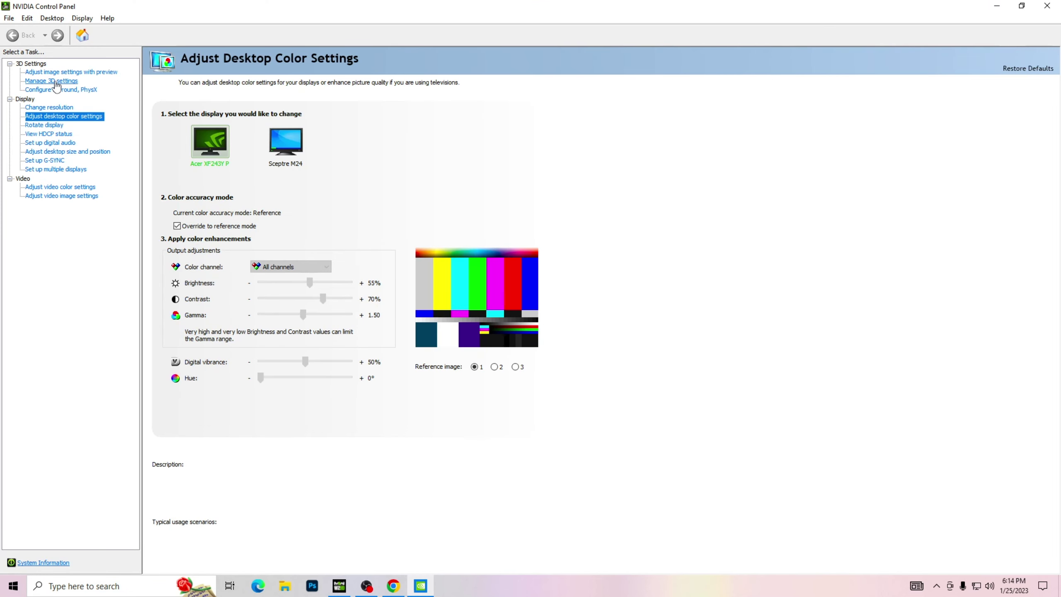
Review the global and per-program 3D settings, then check resolution is 1920 × 1080 native at 165Hz
left_click(57, 83)
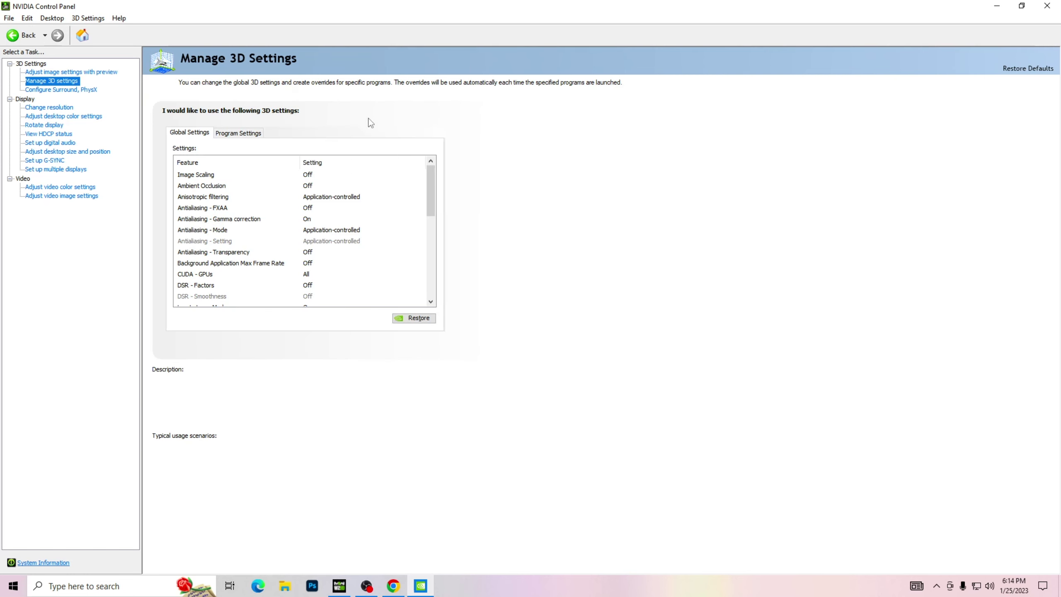
left_click_drag(432, 174, 433, 264)
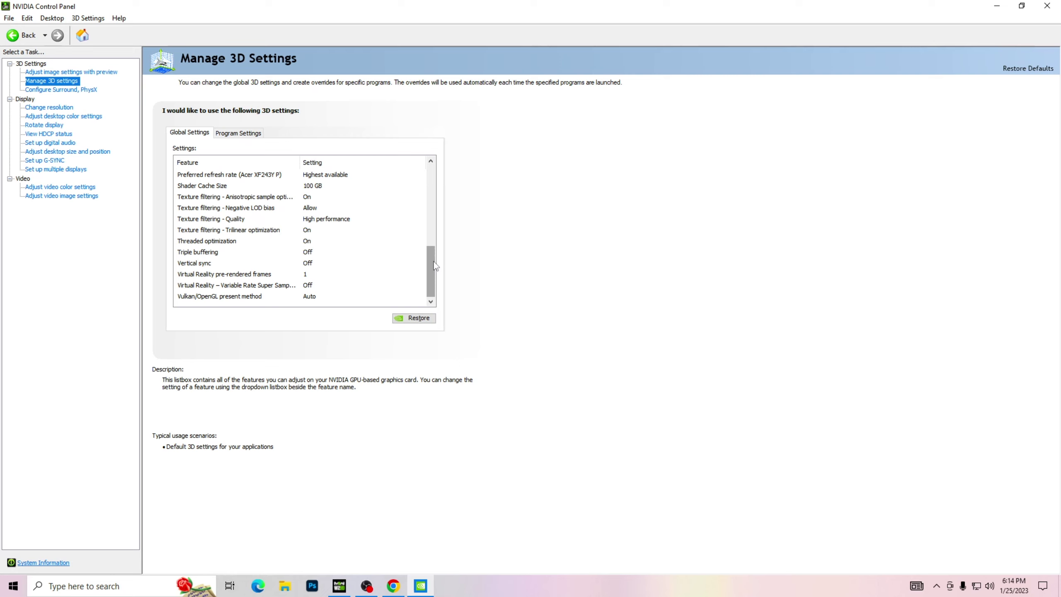
left_click_drag(433, 261, 438, 179)
left_click(247, 132)
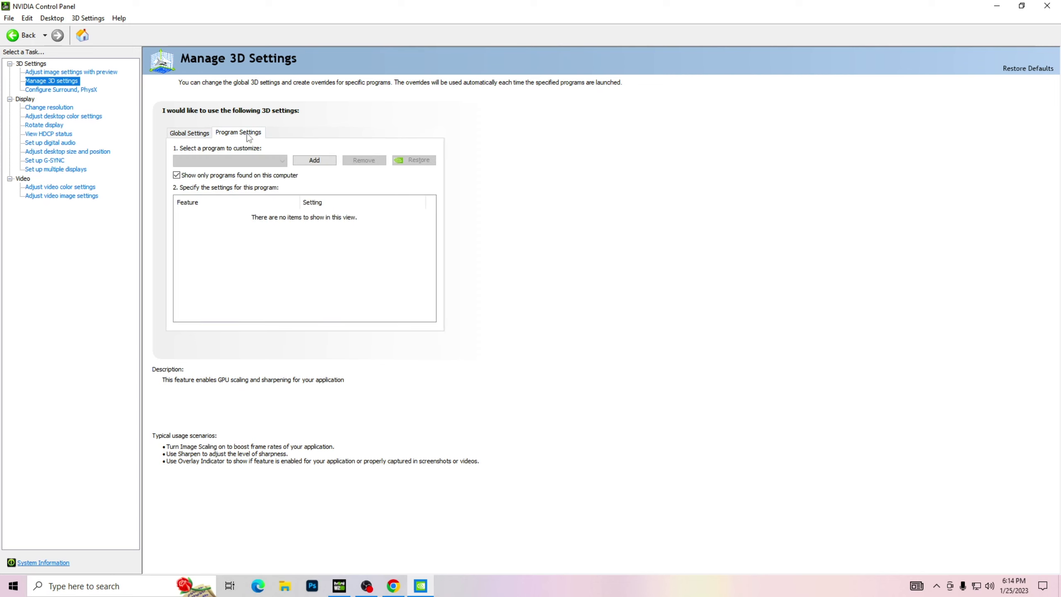
left_click(191, 133)
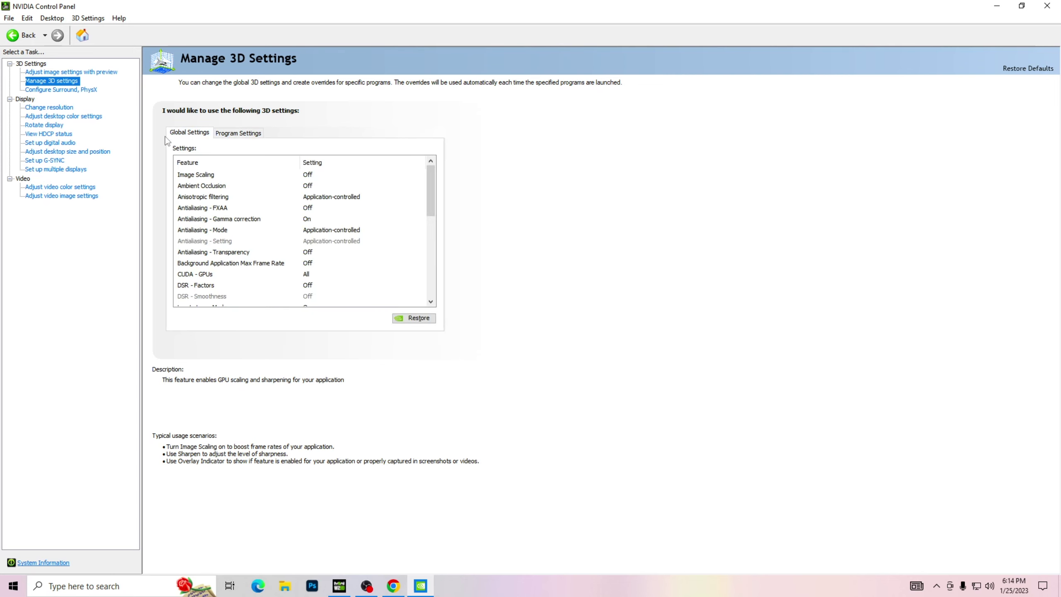
left_click(52, 108)
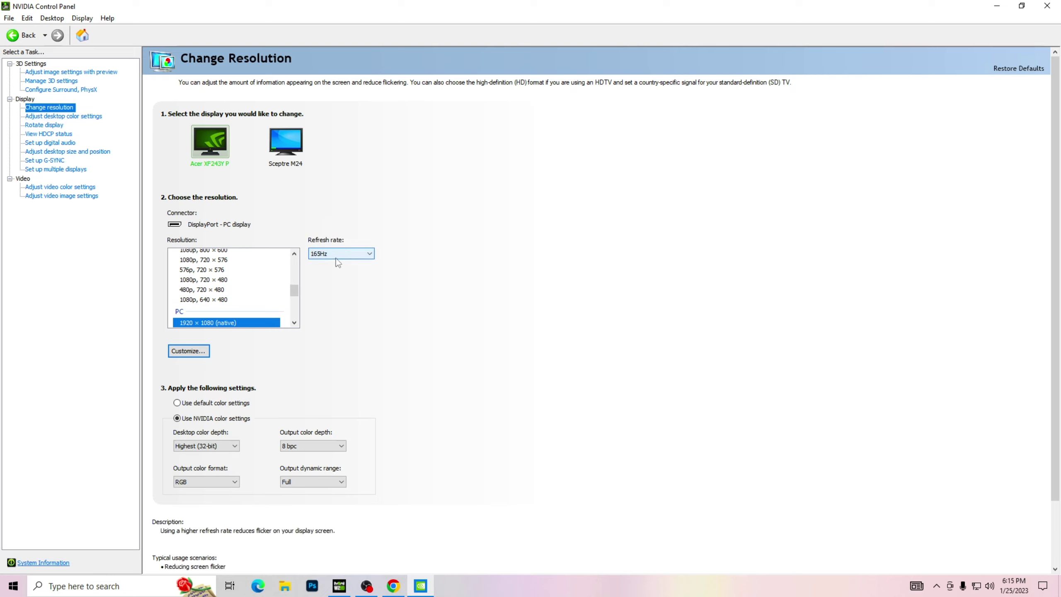
Move to the NVIDIA color settings pages and bring up Windows search
left_click(63, 117)
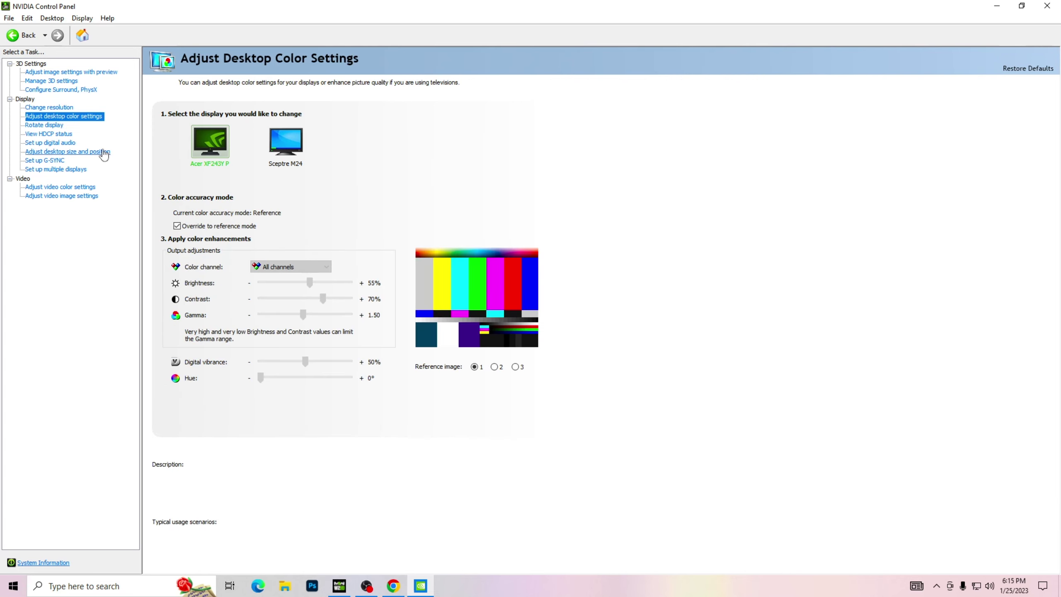
left_click(102, 586)
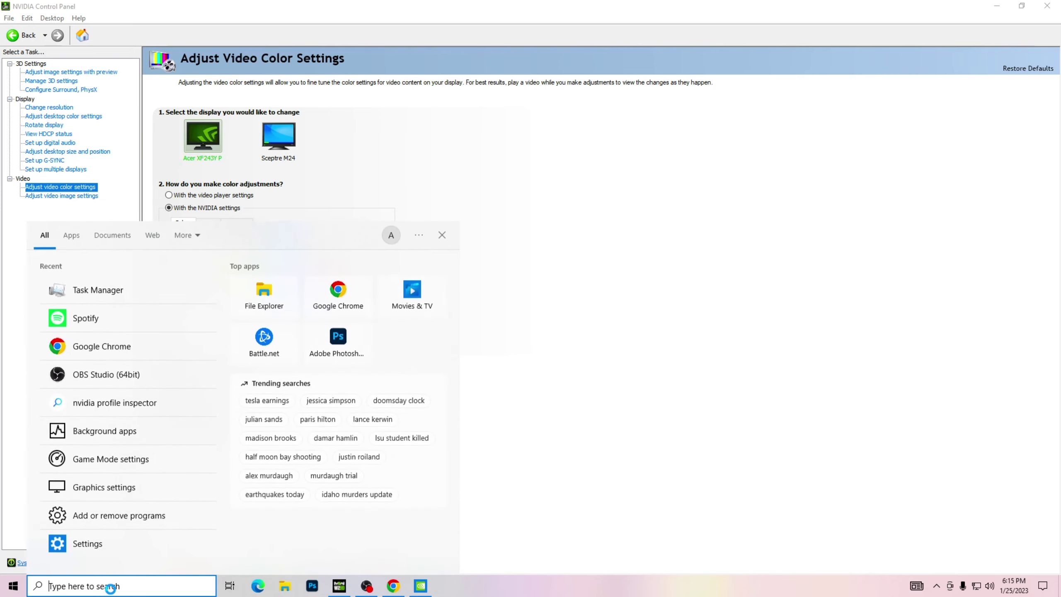
Open Windows Graphics settings and confirm hardware-accelerated GPU scheduling is Off
left_click(106, 492)
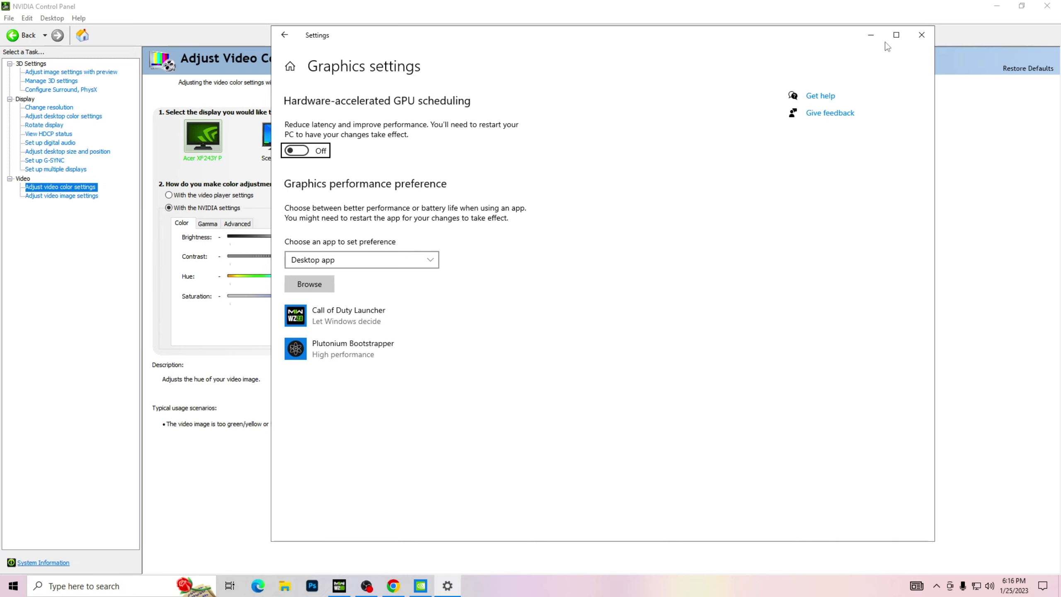
Close the Windows Settings window to return to NVIDIA's video color settings
left_click(919, 37)
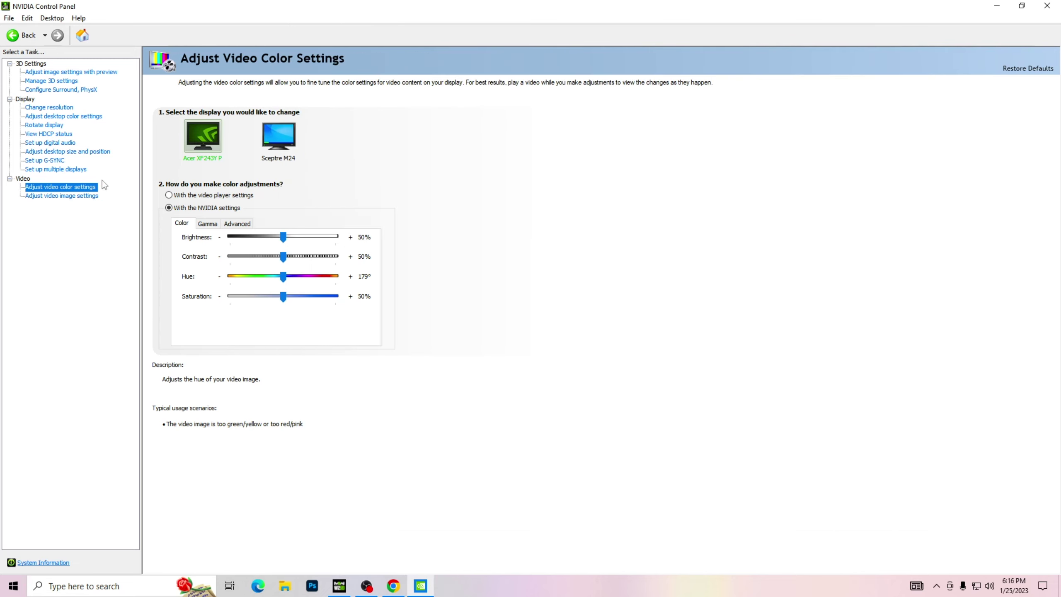